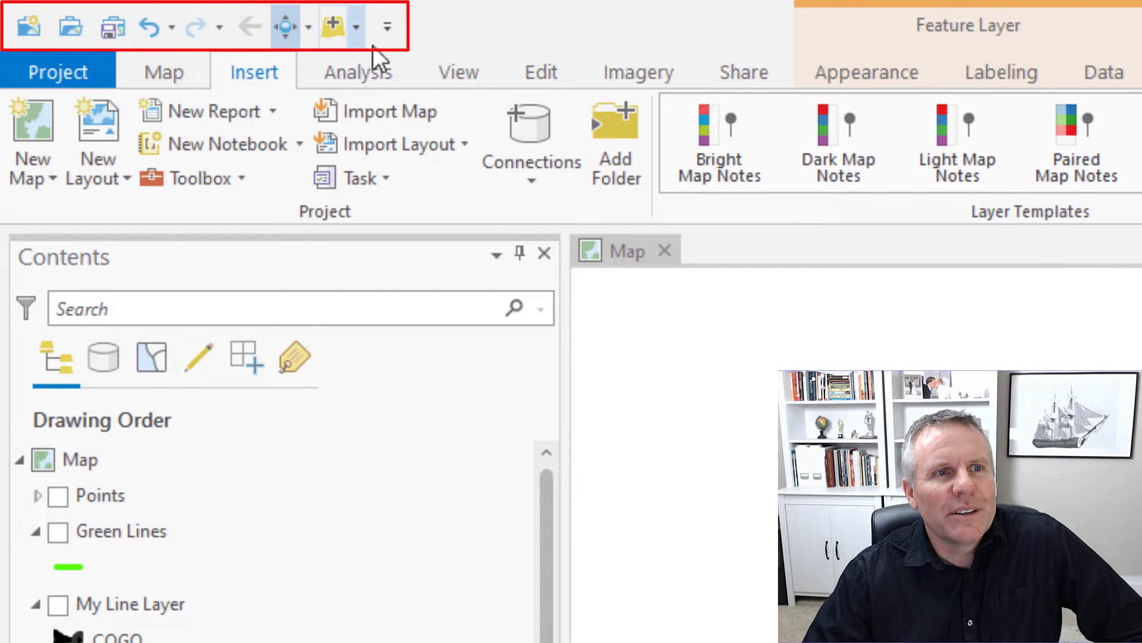
Step: Add the Edit tab's Select tool to the Quick Access Toolbar and show that toolbar's customization choices
{"action": "left_click", "coordinate": [541, 72]}
{"action": "right_click", "coordinate": [938, 137]}
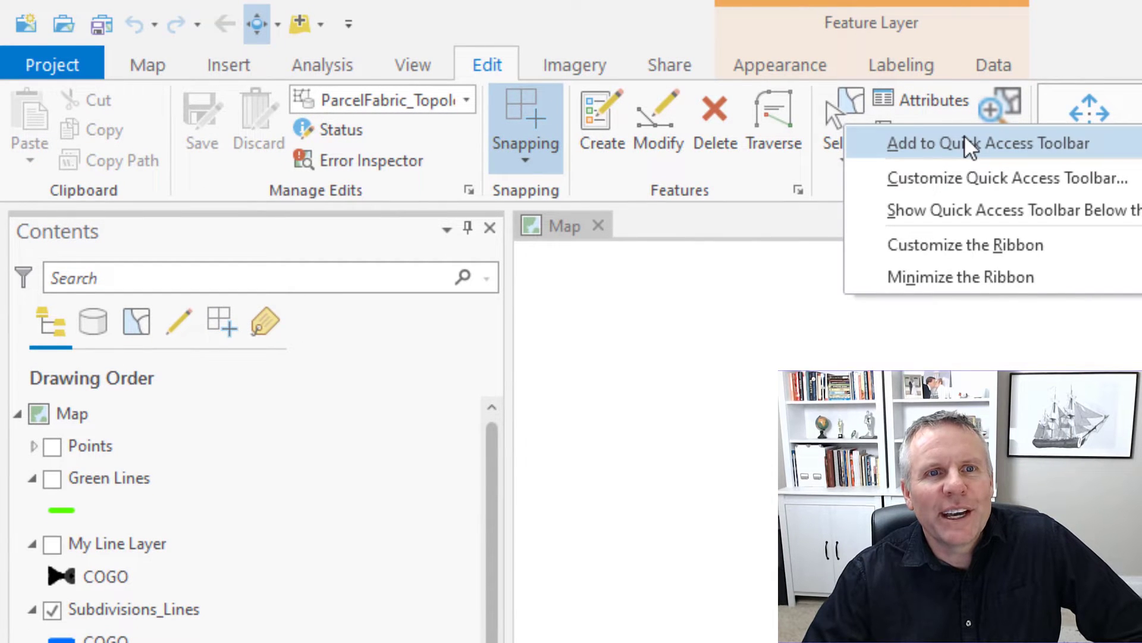
{"action": "left_click", "coordinate": [967, 142]}
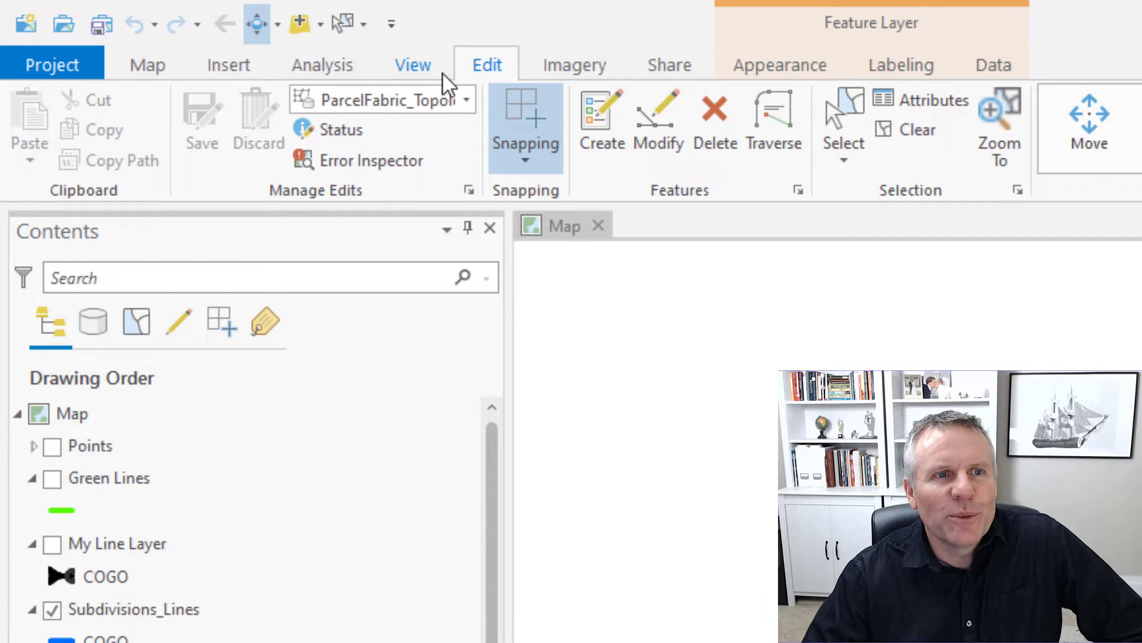
{"action": "left_click", "coordinate": [384, 37]}
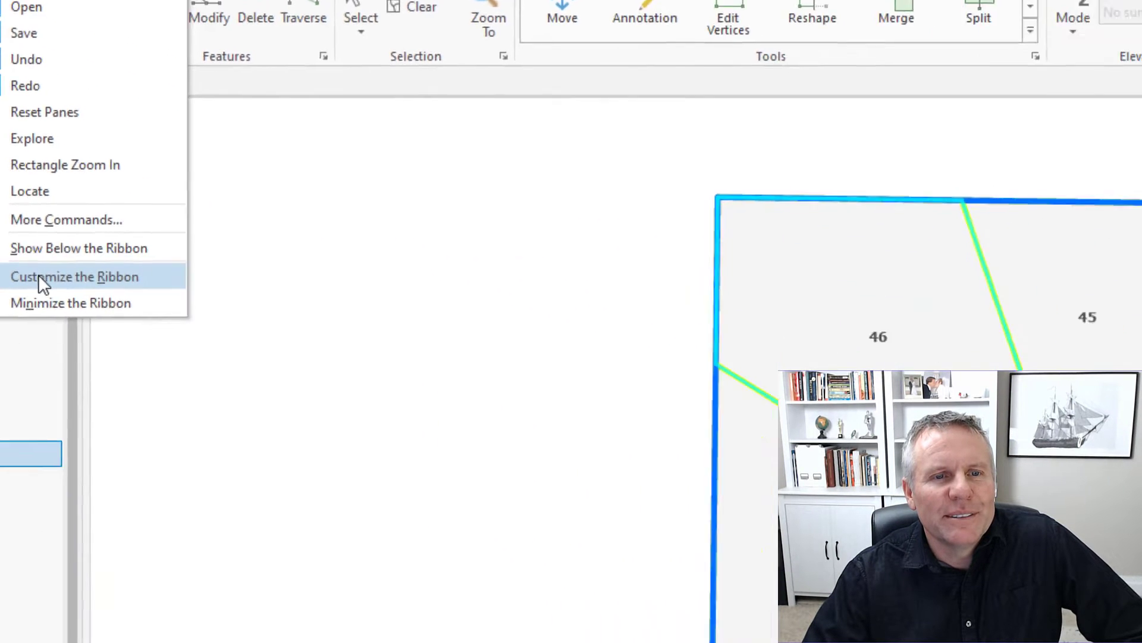
Step: In Customize the Ribbon, view the Accelerator keys for Copy and Clear, then cancel the Options
{"action": "left_click", "coordinate": [39, 275]}
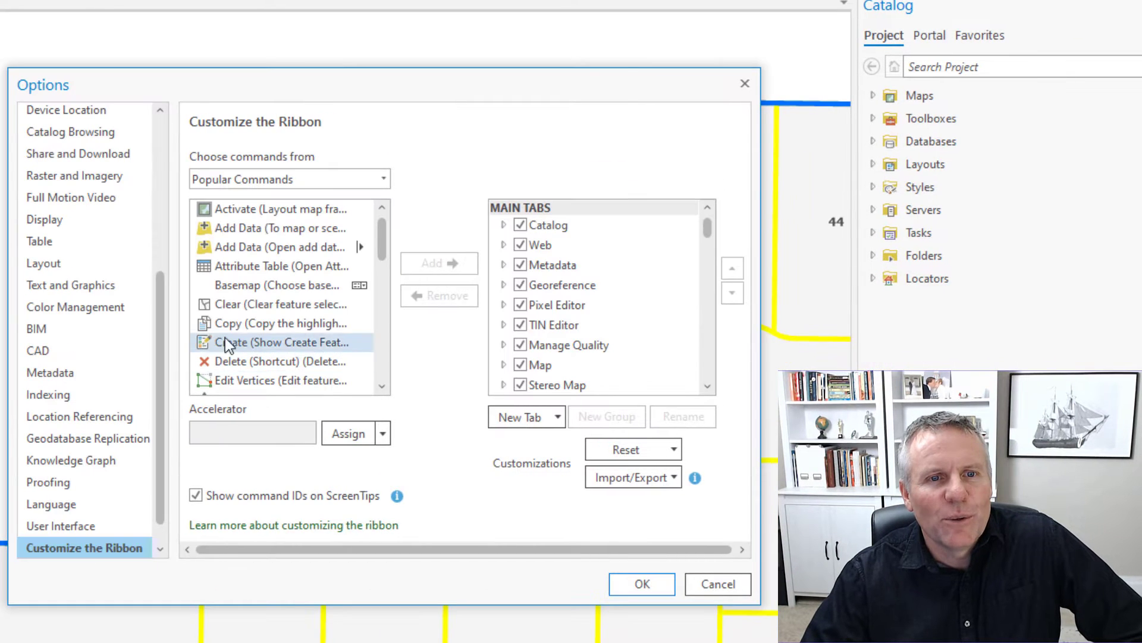
{"action": "left_click", "coordinate": [231, 321]}
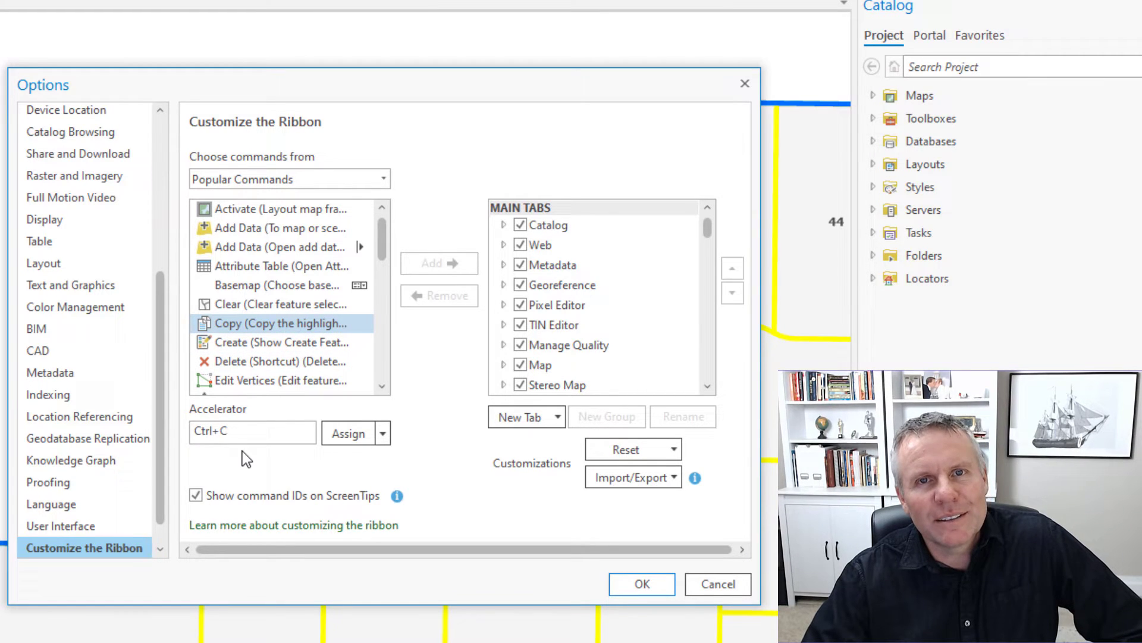
{"action": "left_click", "coordinate": [228, 310]}
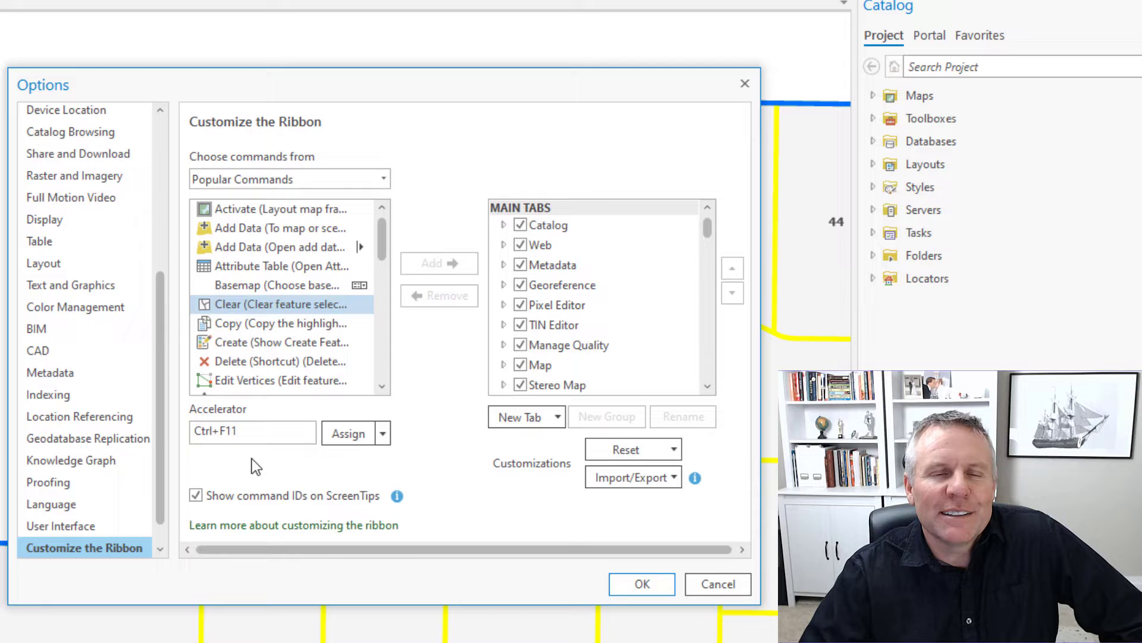
{"action": "left_click", "coordinate": [714, 587]}
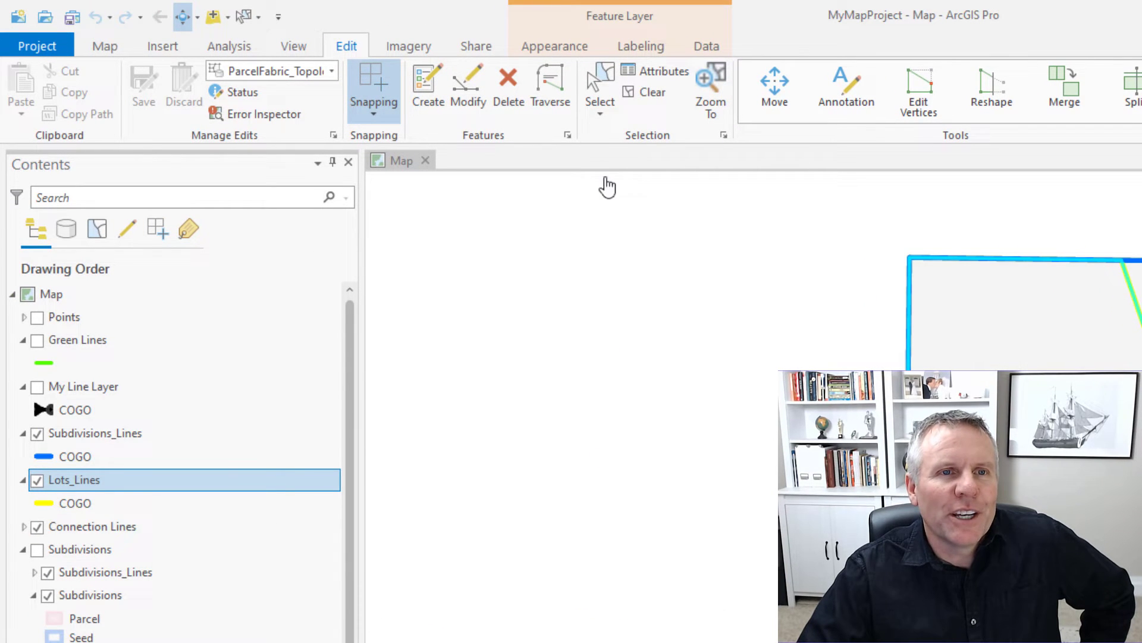
Step: Preview the Select and Snapping drop-down choices on the Edit tab, then switch to the Map tab
{"action": "left_click", "coordinate": [596, 112]}
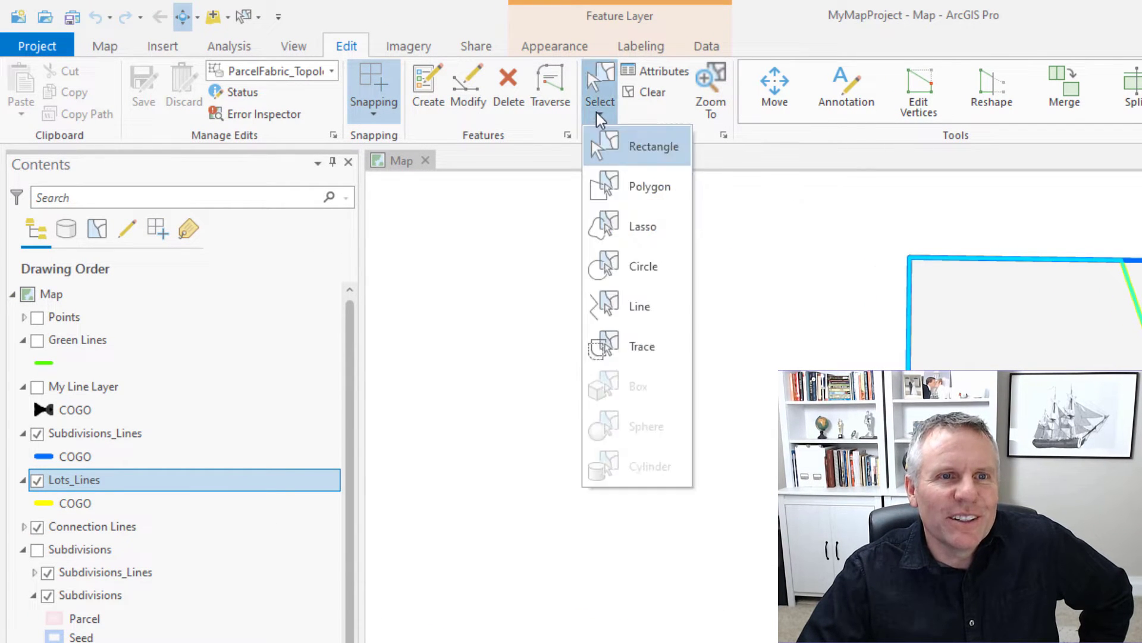
{"action": "left_click", "coordinate": [369, 117]}
{"action": "left_click", "coordinate": [369, 117]}
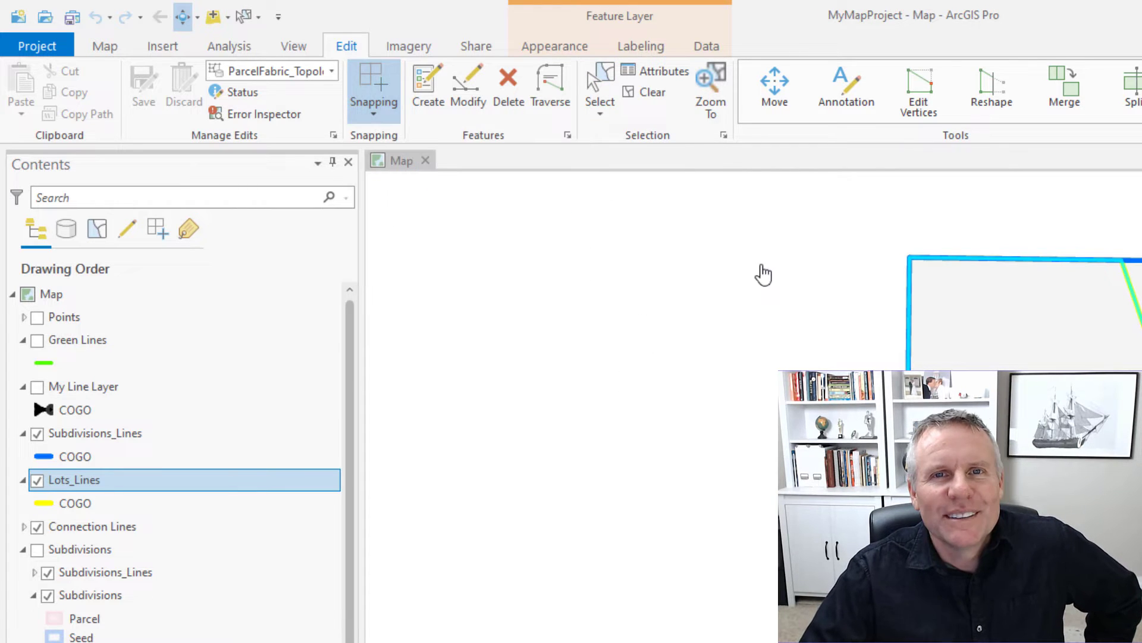
{"action": "left_click", "coordinate": [110, 49]}
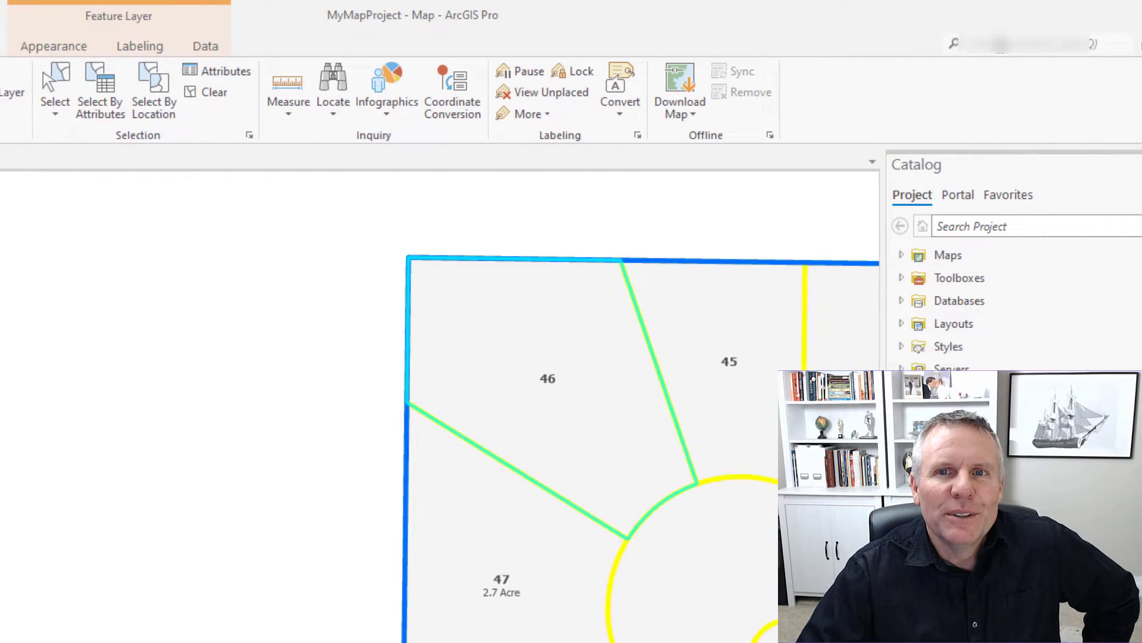
Step: Search commands for 'buffer', dismiss the results, then open the Geoprocessing pane
{"action": "left_click", "coordinate": [827, 44]}
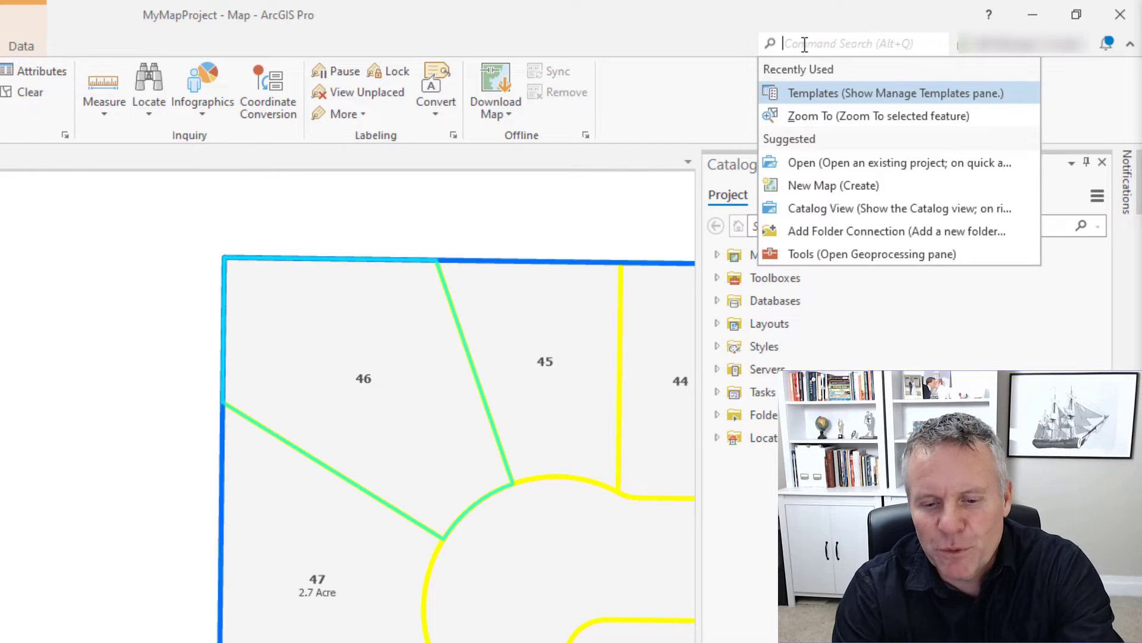
{"action": "type", "text": "buffer"}
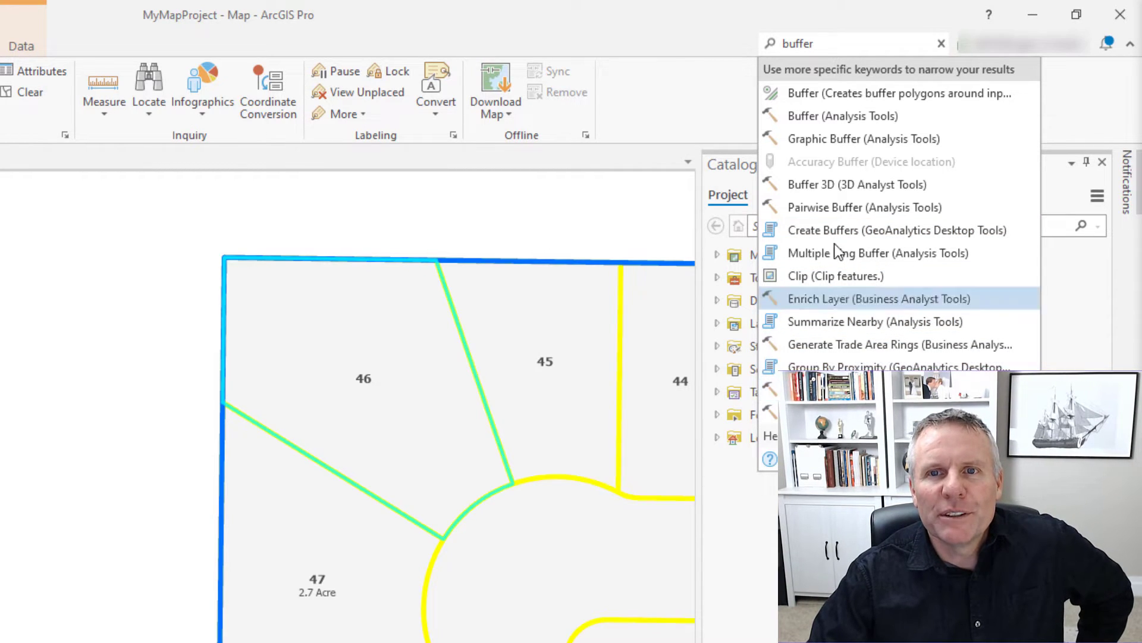
{"action": "key", "text": "Escape"}
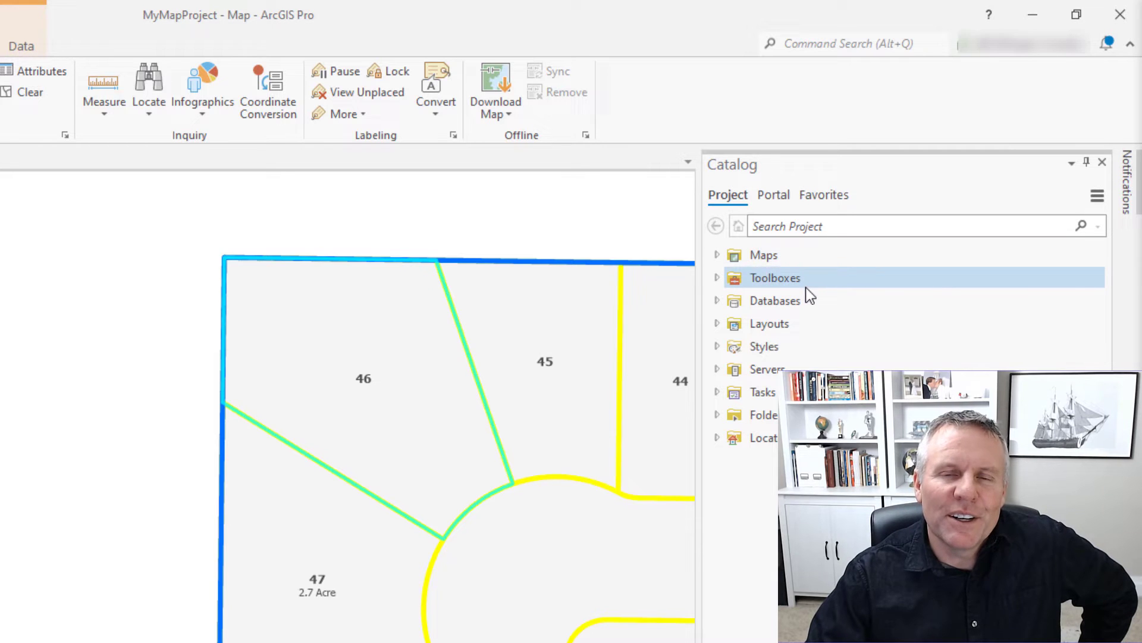
{"action": "left_click", "coordinate": [782, 230]}
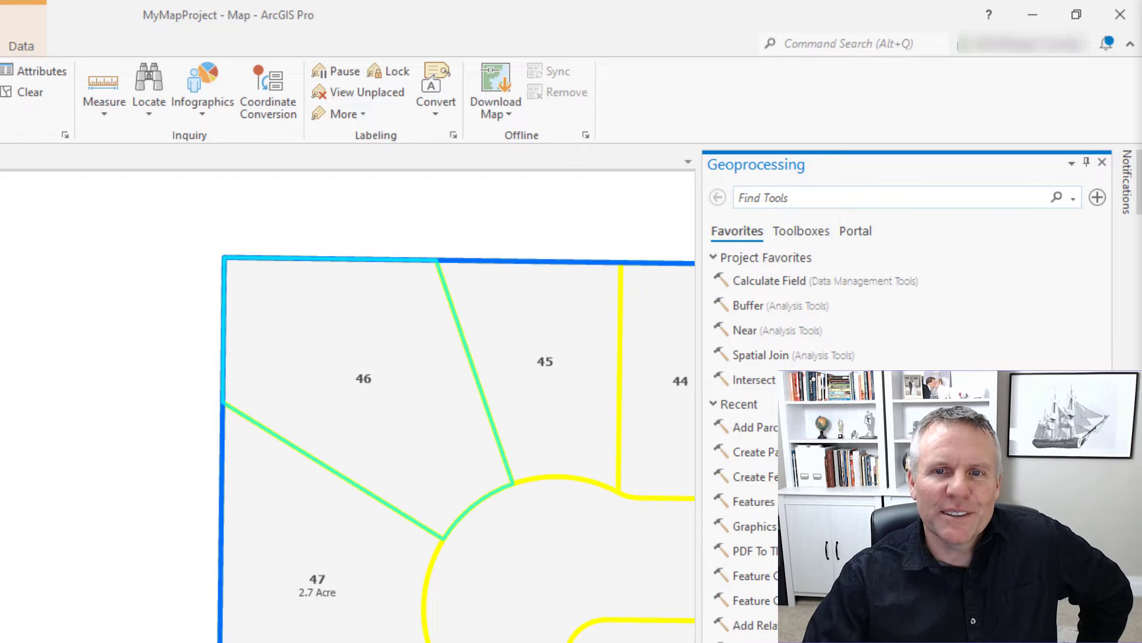
Step: Search Geoprocessing for 'pdf to tif', then filter Modify Features for 'clip' and clear the filter
{"action": "left_click", "coordinate": [796, 208]}
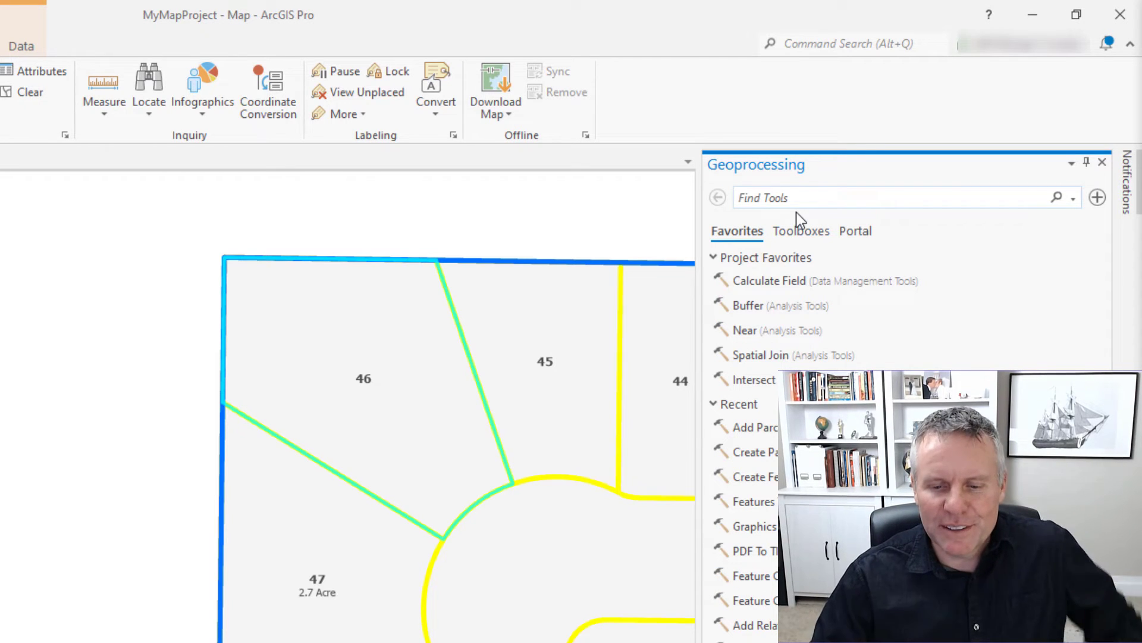
{"action": "type", "text": "pdf to tif"}
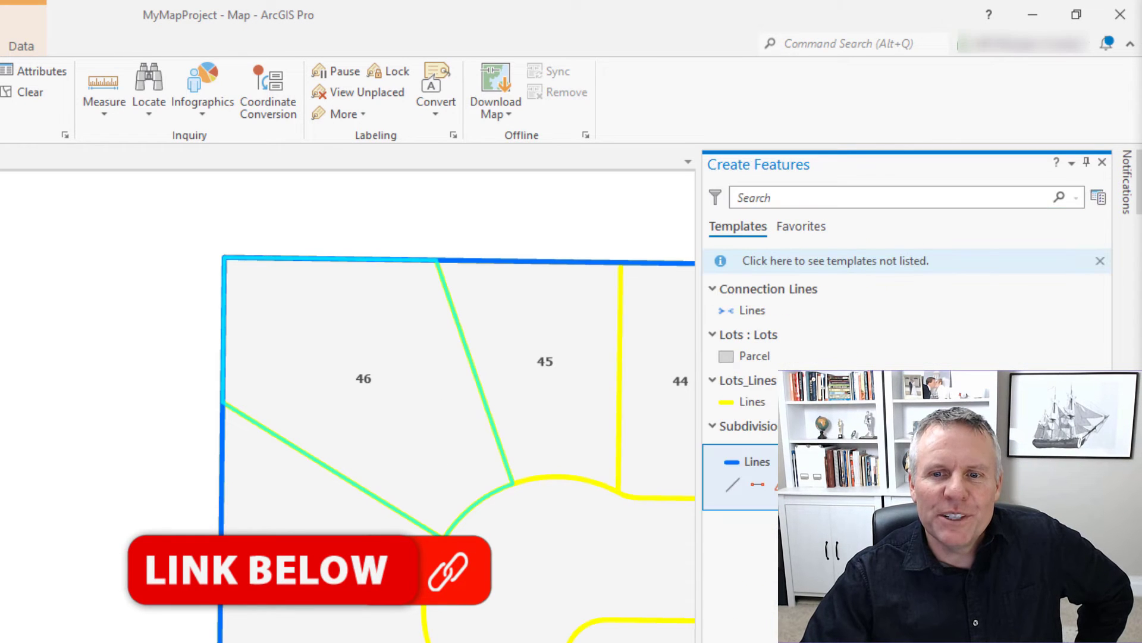
{"action": "left_click", "coordinate": [781, 196]}
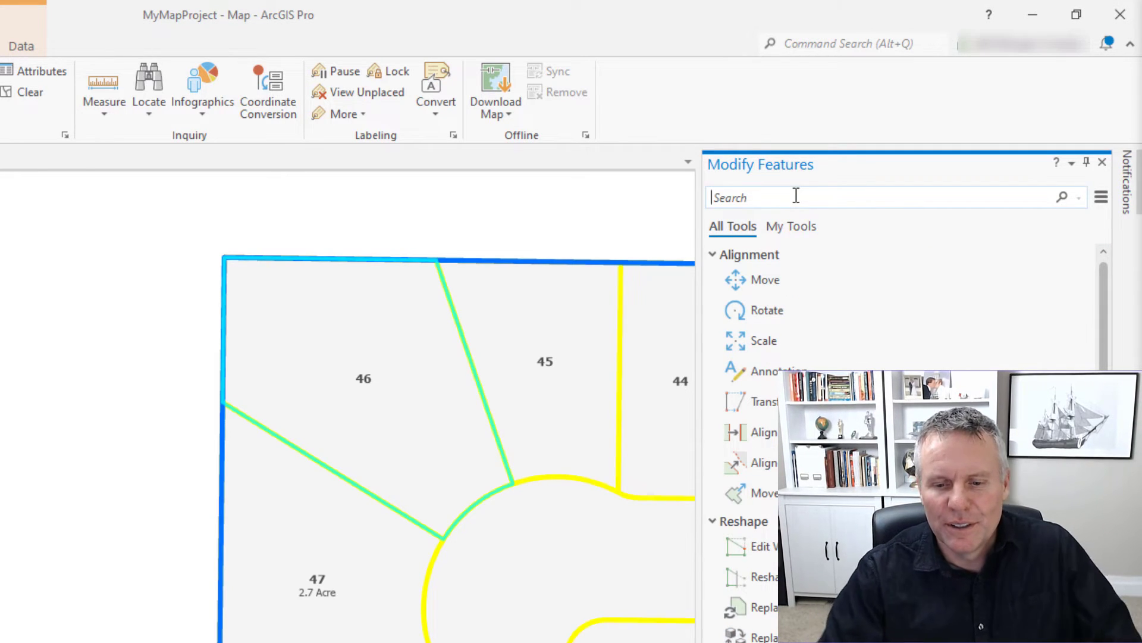
{"action": "left_click", "coordinate": [796, 196]}
{"action": "type", "text": "cli"}
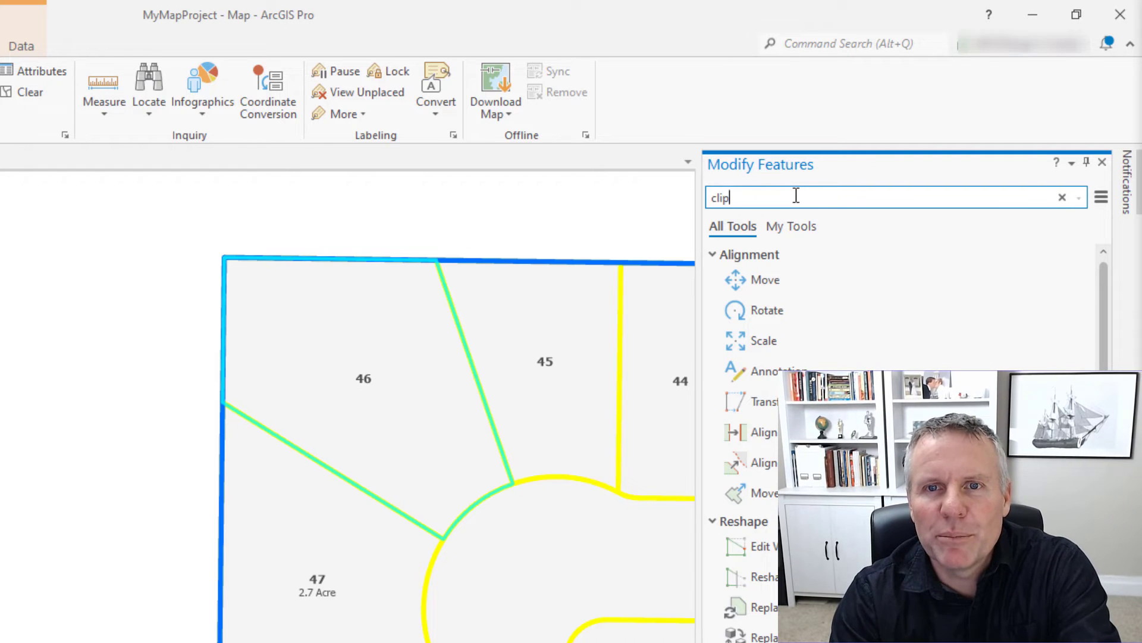
{"action": "type", "text": "p"}
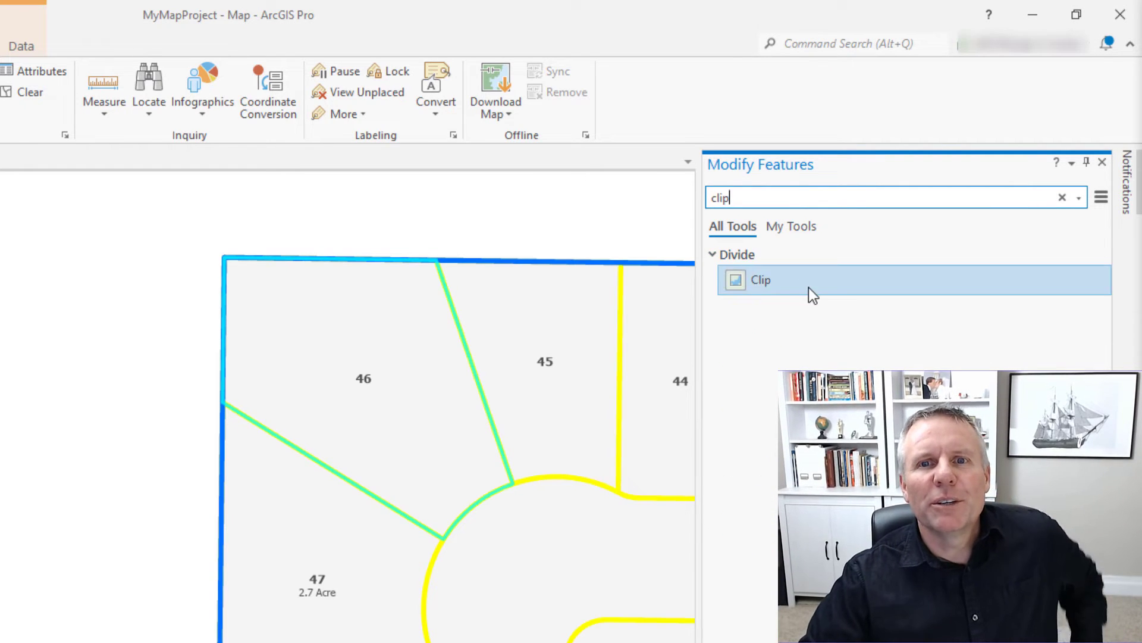
{"action": "left_click", "coordinate": [1068, 198]}
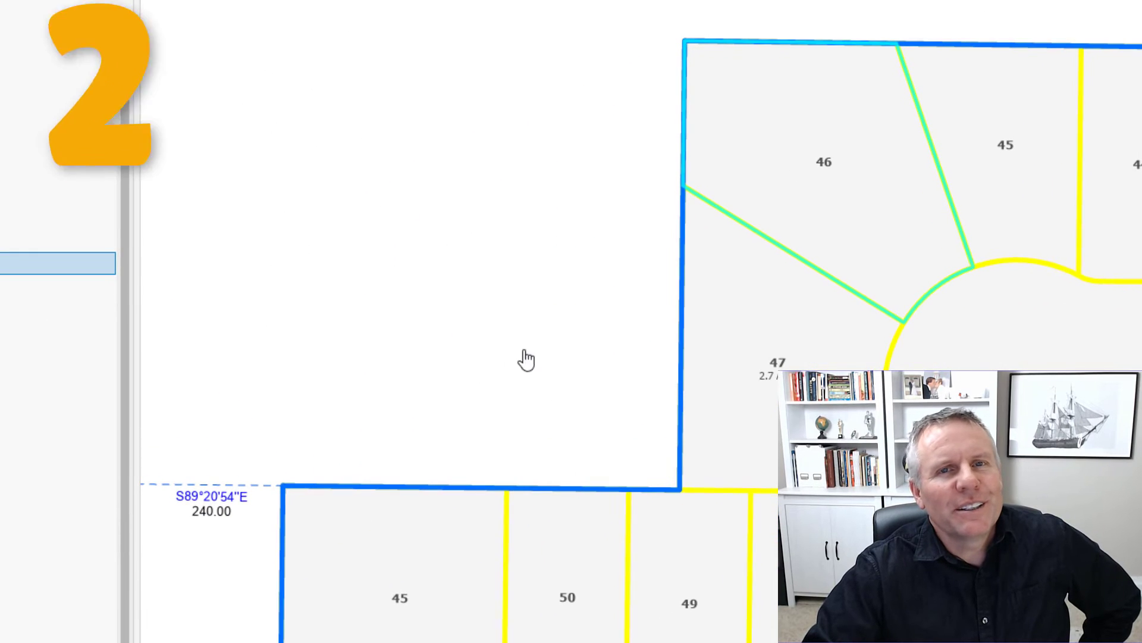
Step: View the right-click options for the map and for the Subdivisions_Lines layer
{"action": "right_click", "coordinate": [464, 275]}
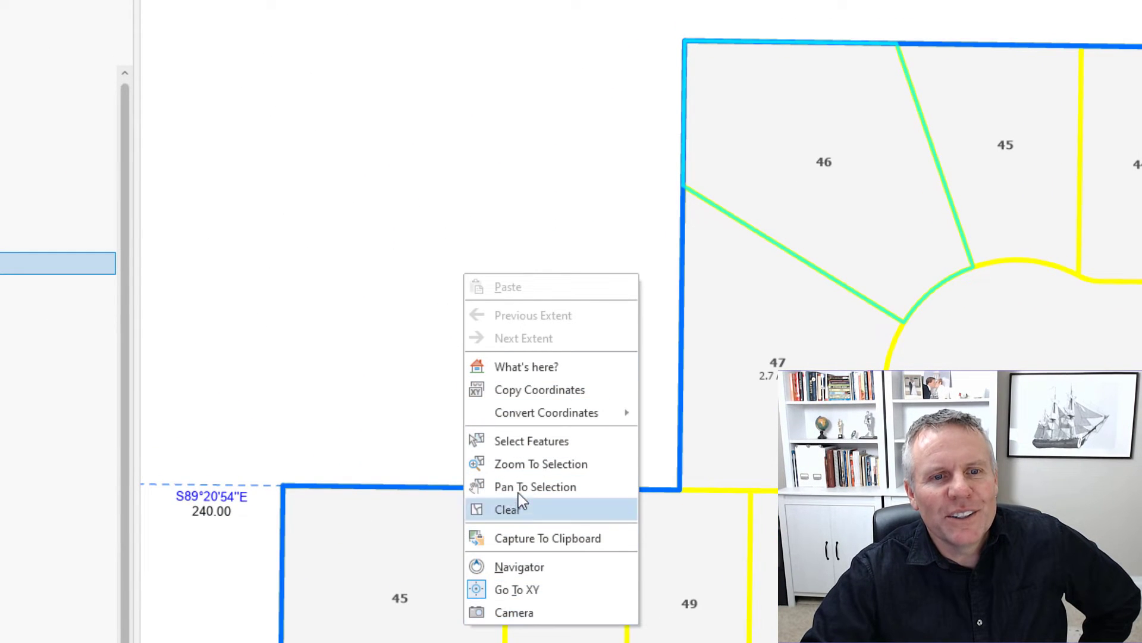
{"action": "key", "text": "Escape"}
{"action": "right_click", "coordinate": [95, 260]}
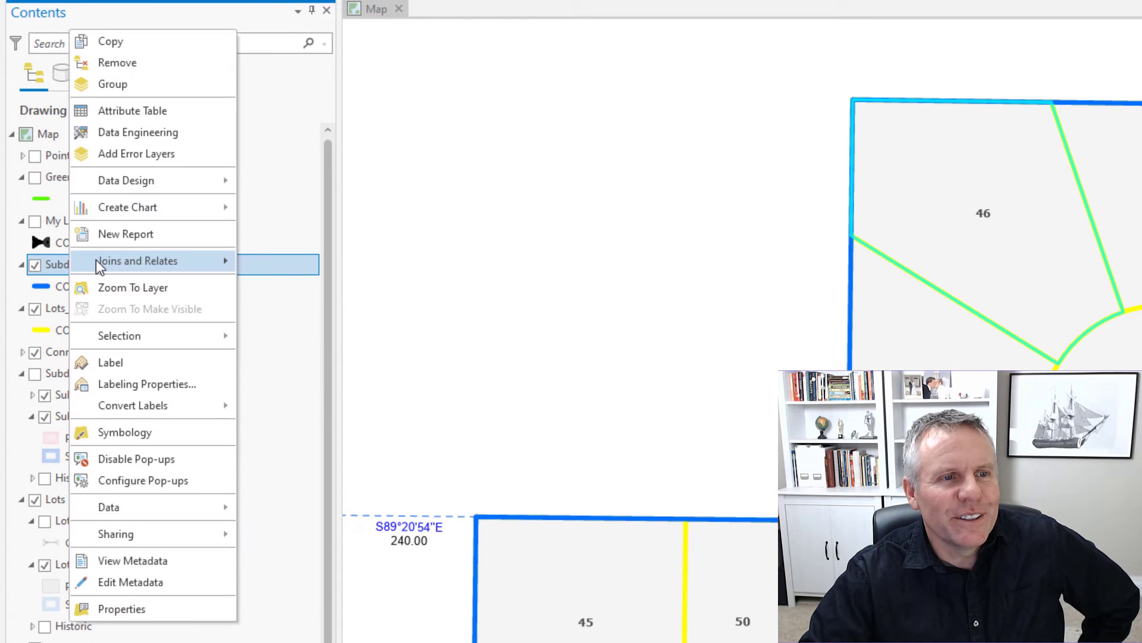
{"action": "mouse_move", "coordinate": [95, 259]}
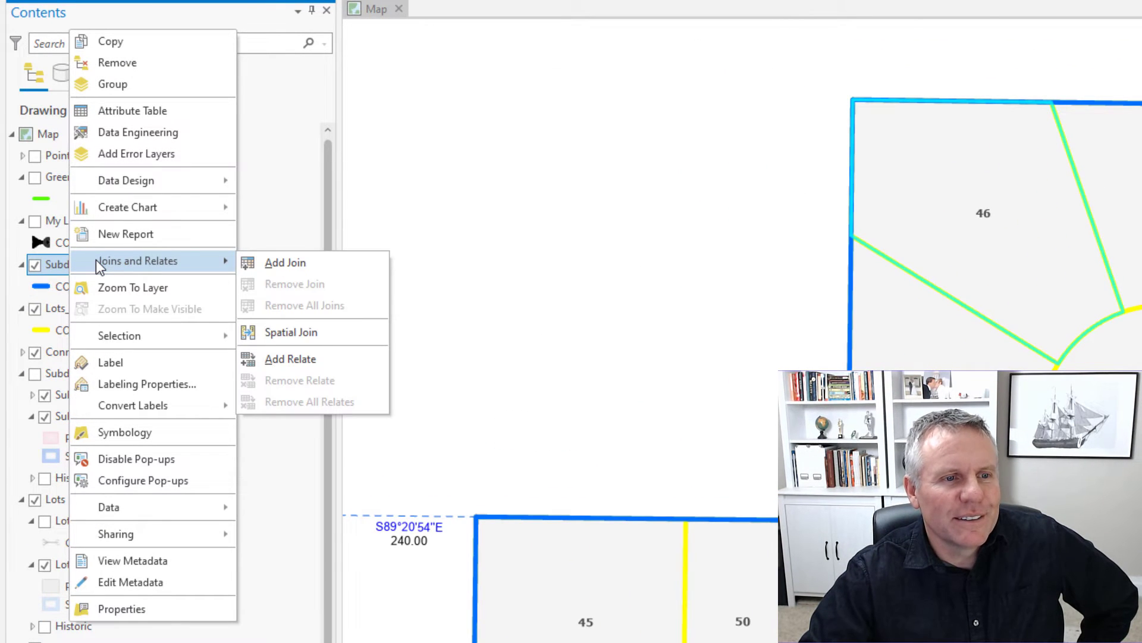
{"action": "key", "text": "Escape"}
Step: Place a first vertex for a new line, then finish the sketch from its context menu
{"action": "left_click", "coordinate": [610, 221]}
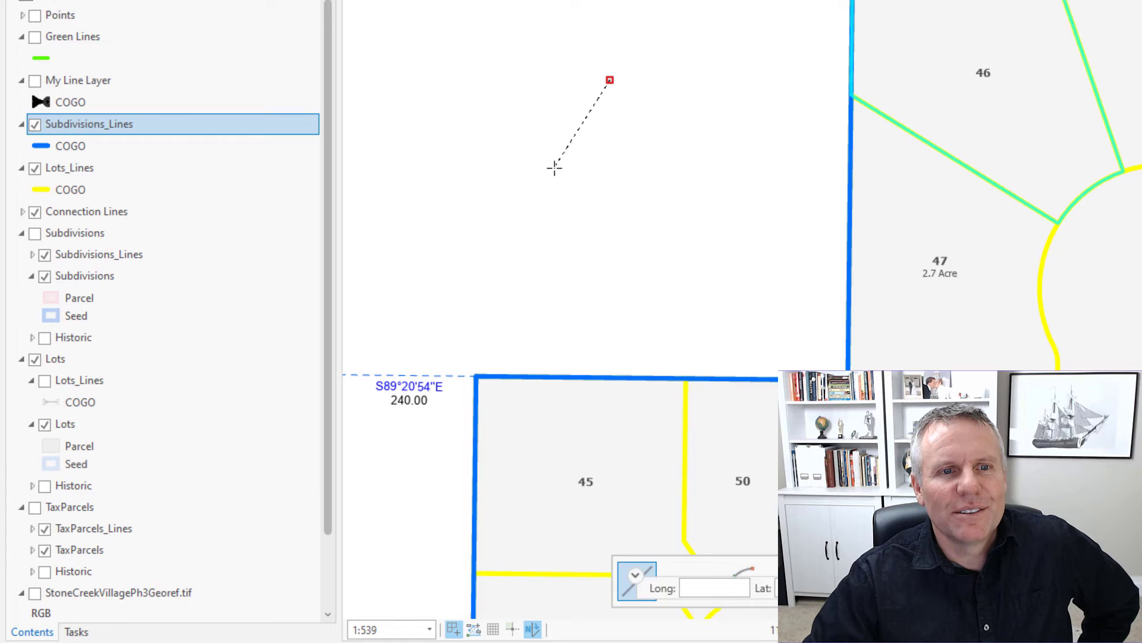
{"action": "right_click", "coordinate": [554, 176]}
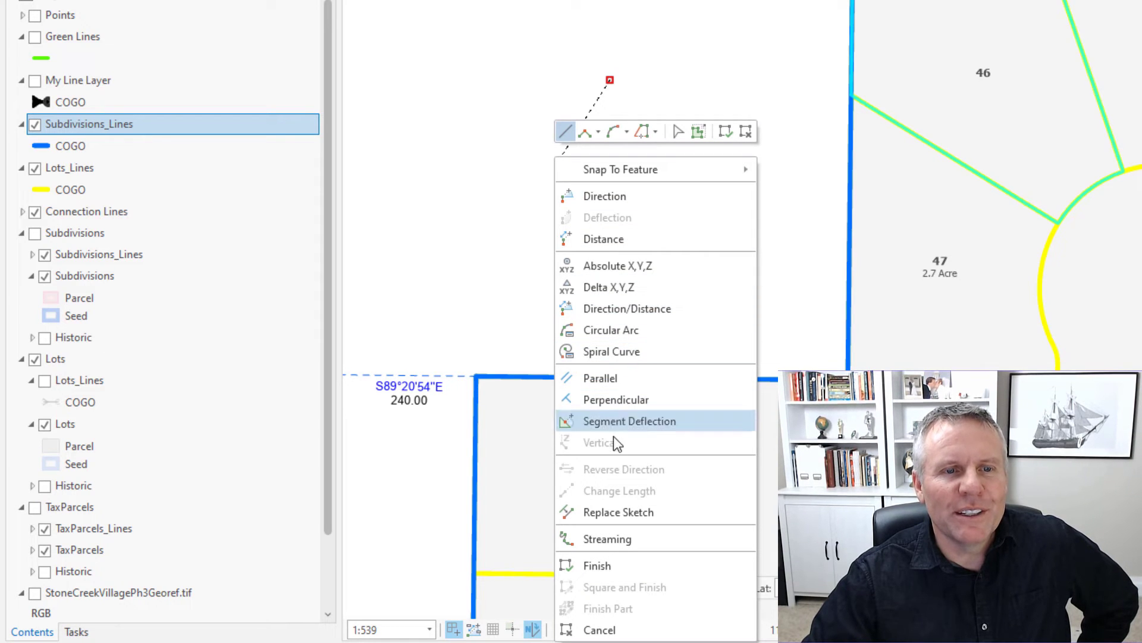
{"action": "left_click", "coordinate": [622, 568]}
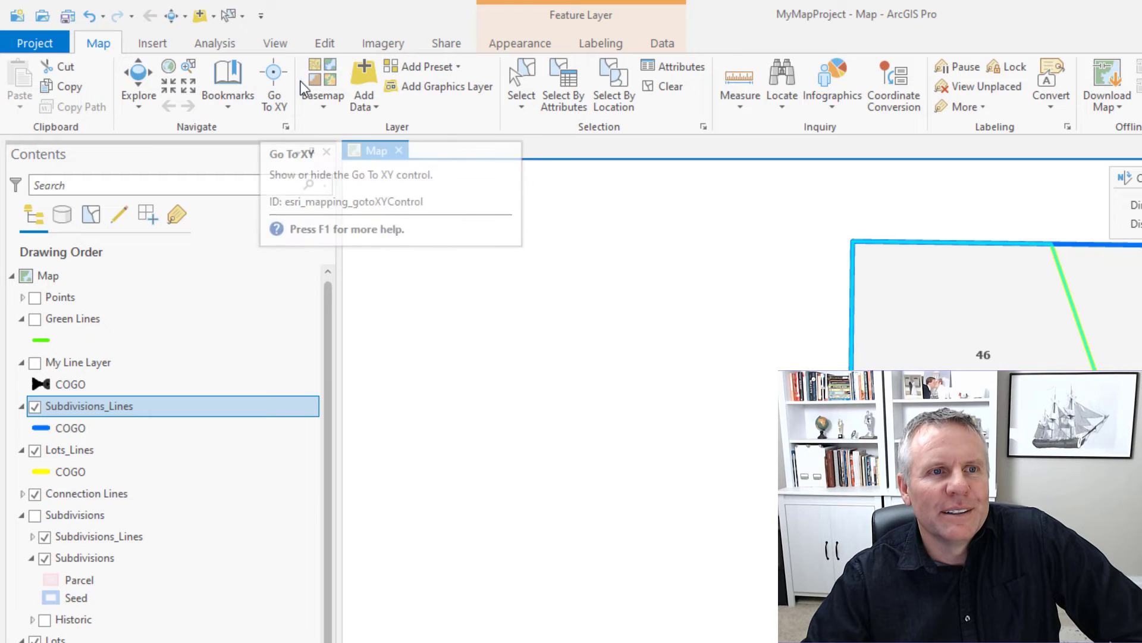
Step: Scroll the mouse wheel over the ribbon to reach the Insert tab
{"action": "scroll", "coordinate": [306, 81], "scroll_direction": "down", "scroll_amount": 1}
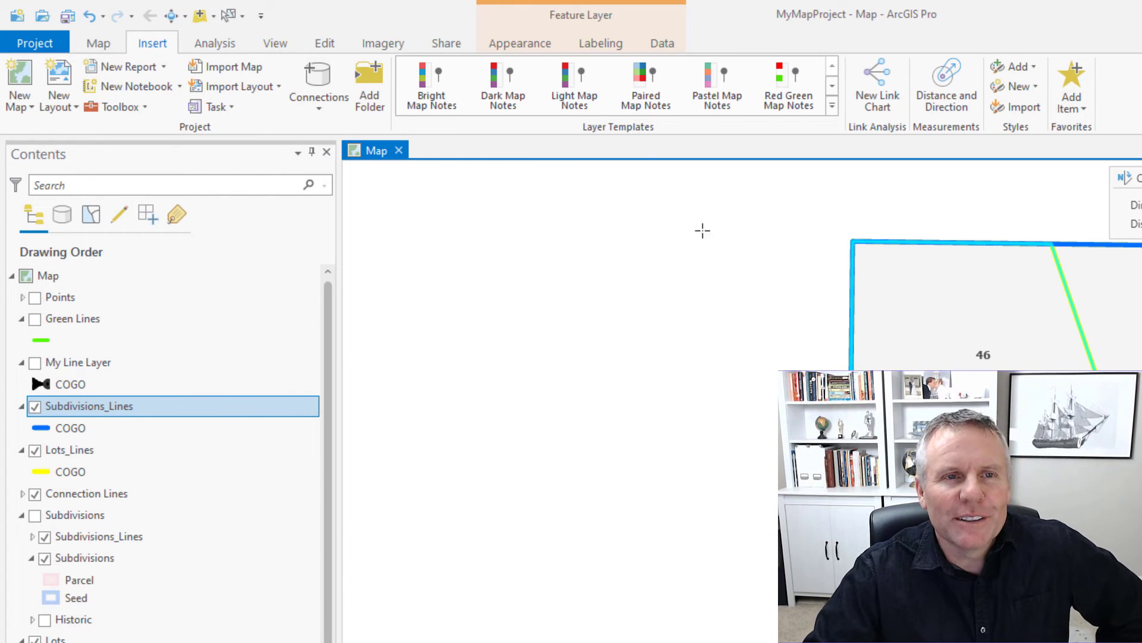
Step: Return to the Map tab and open Selection Options from the Selection group's dialog launcher
{"action": "left_click", "coordinate": [98, 43]}
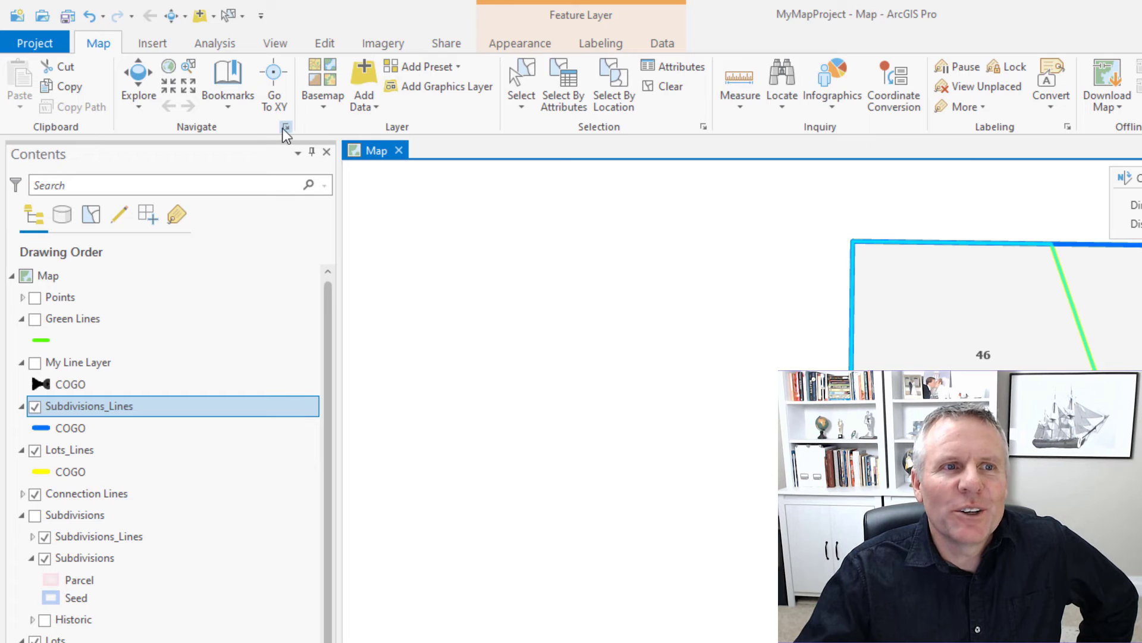
{"action": "left_click", "coordinate": [704, 129]}
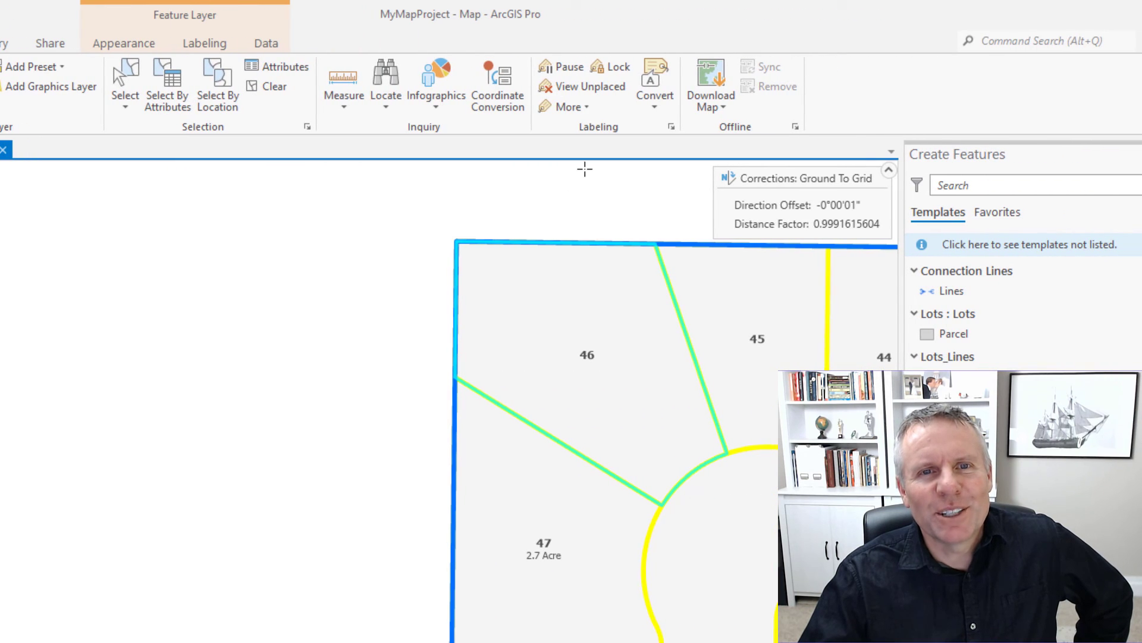
{"action": "left_click", "coordinate": [672, 127]}
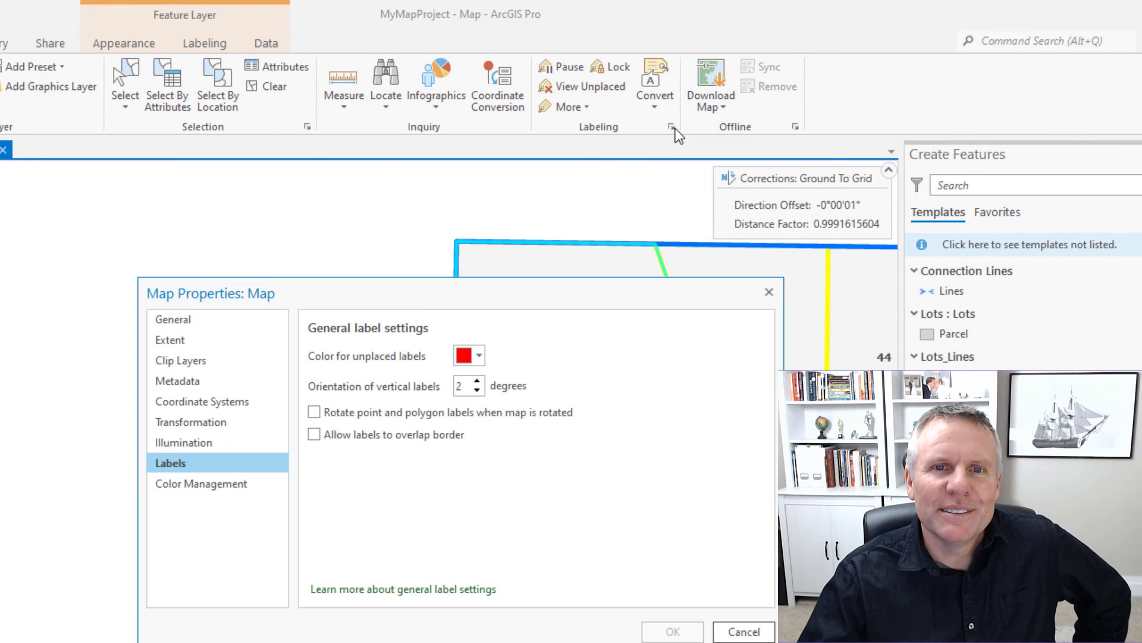
{"action": "left_click", "coordinate": [768, 294]}
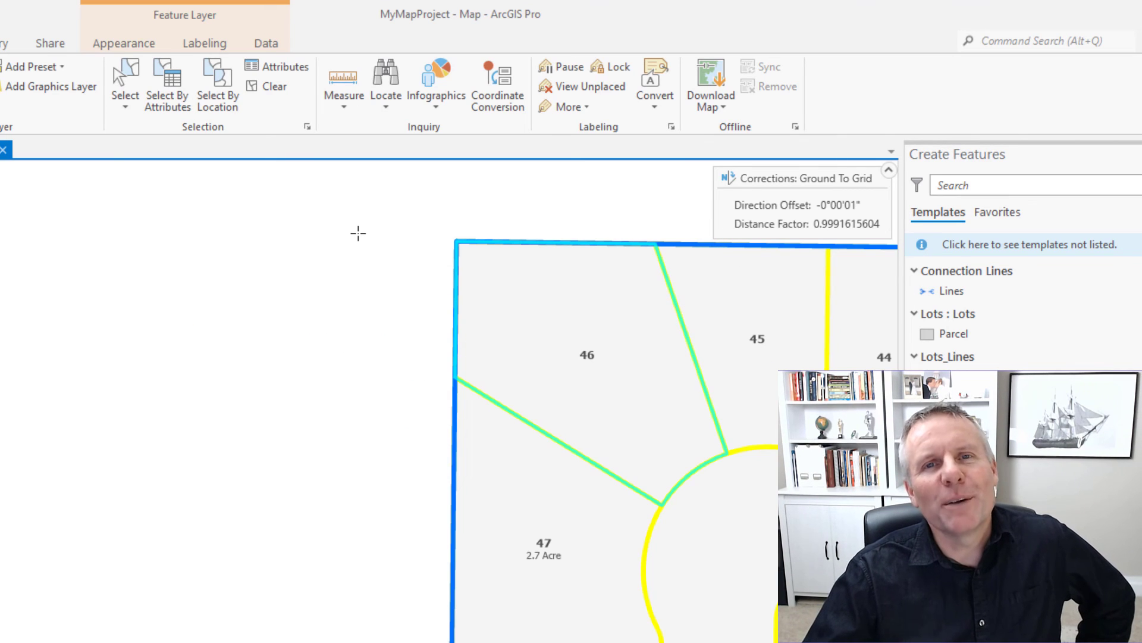